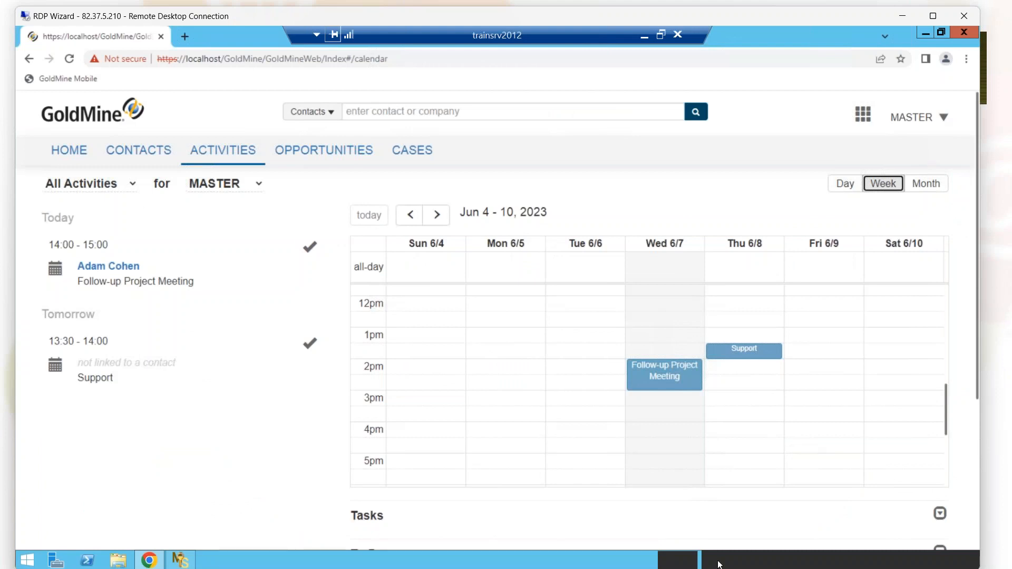
Step: Switch to GoldMine Premium Edition and create a 3-hour appointment on Thursday 8 June at 09:30 with the reference "2nd GoldMine Presentation"
click(646, 37)
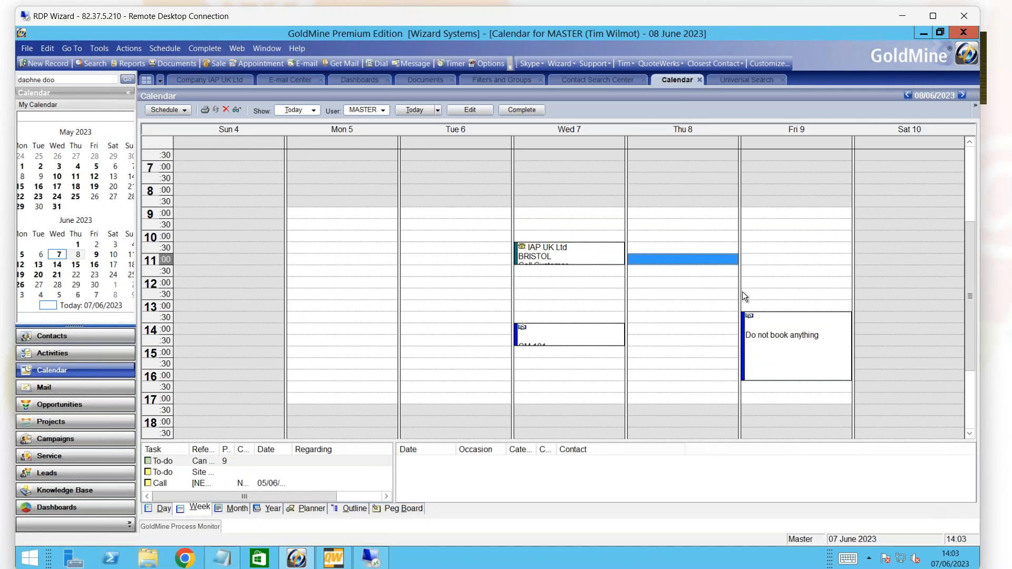
mouse_move(774, 327)
mouse_down()
mouse_move(775, 286)
mouse_move(774, 336)
mouse_up()
drag(695, 228, 698, 284)
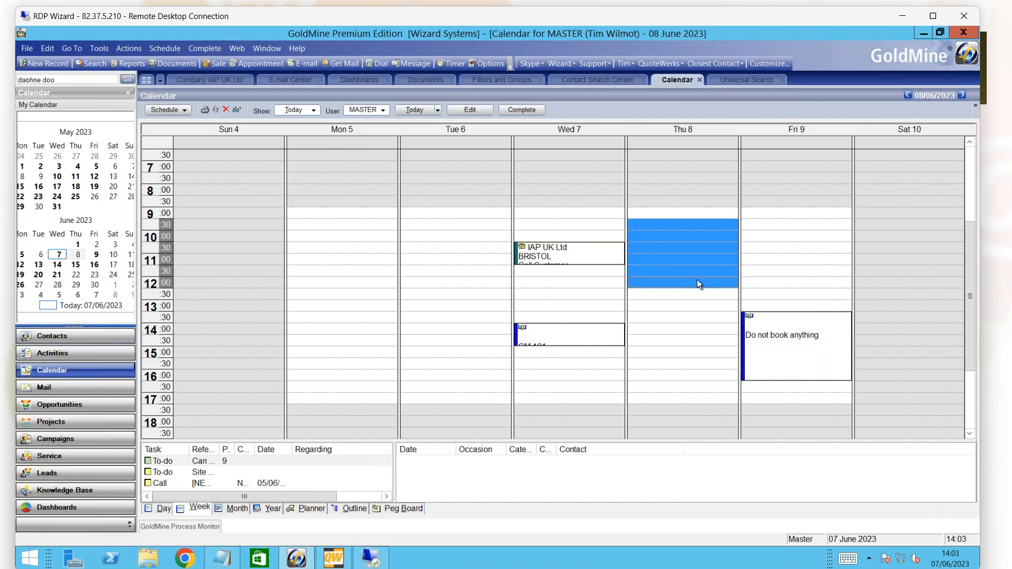
double_click(696, 284)
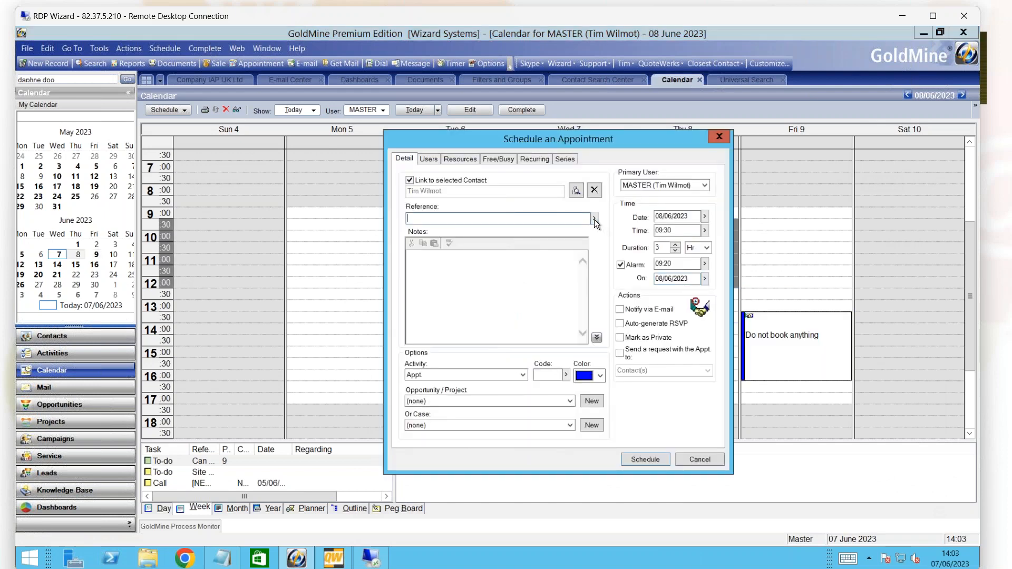
click(594, 219)
key(Return)
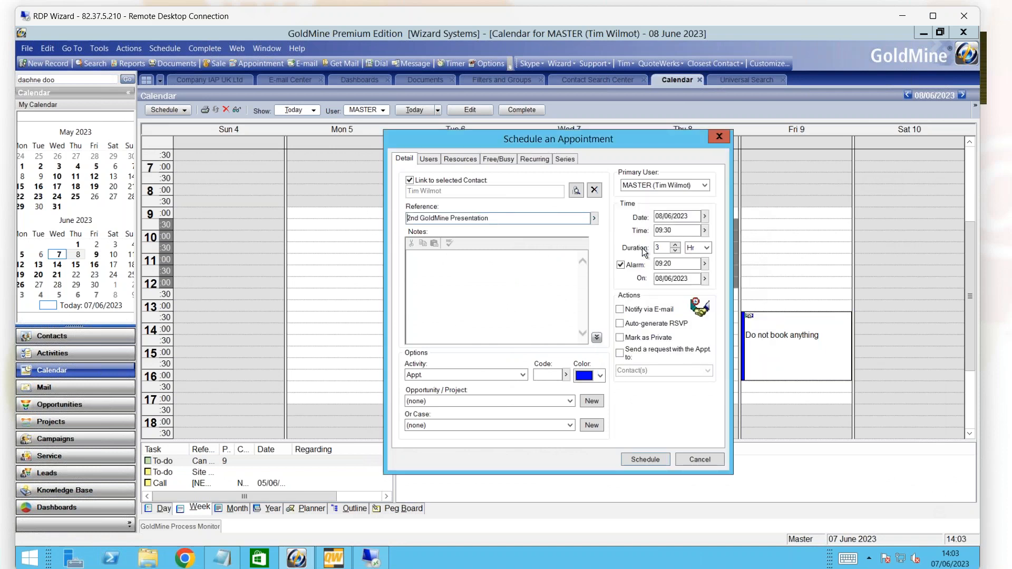
Step: Check the appointment's colour choices, set its code to ADM (Admin Credits) and schedule it
click(600, 375)
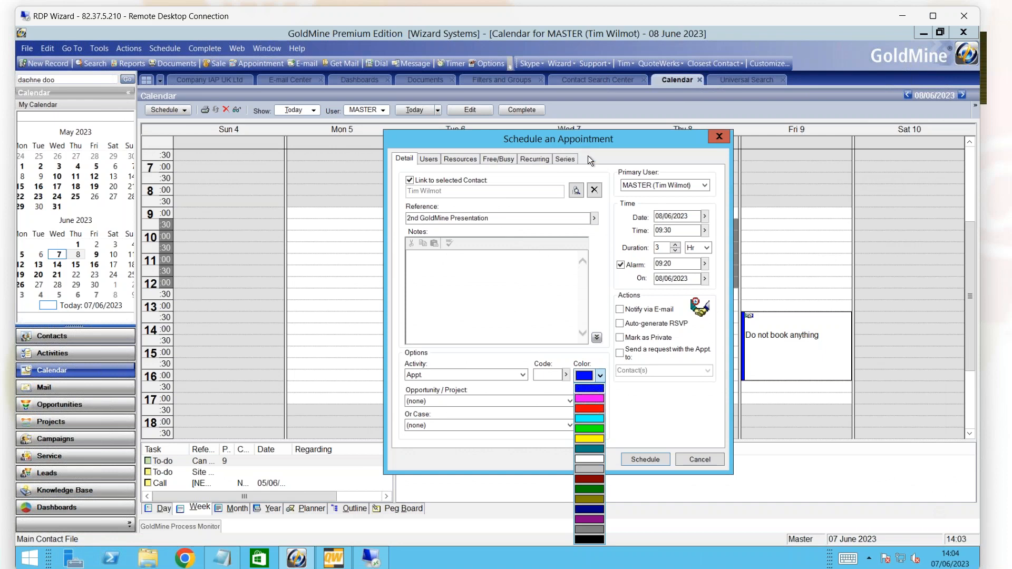
click(565, 378)
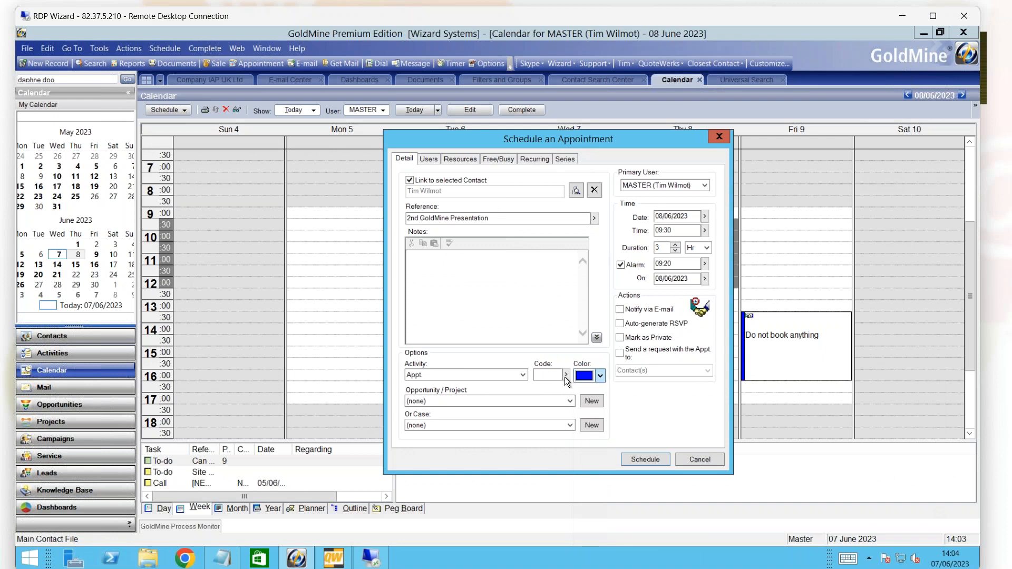
click(565, 375)
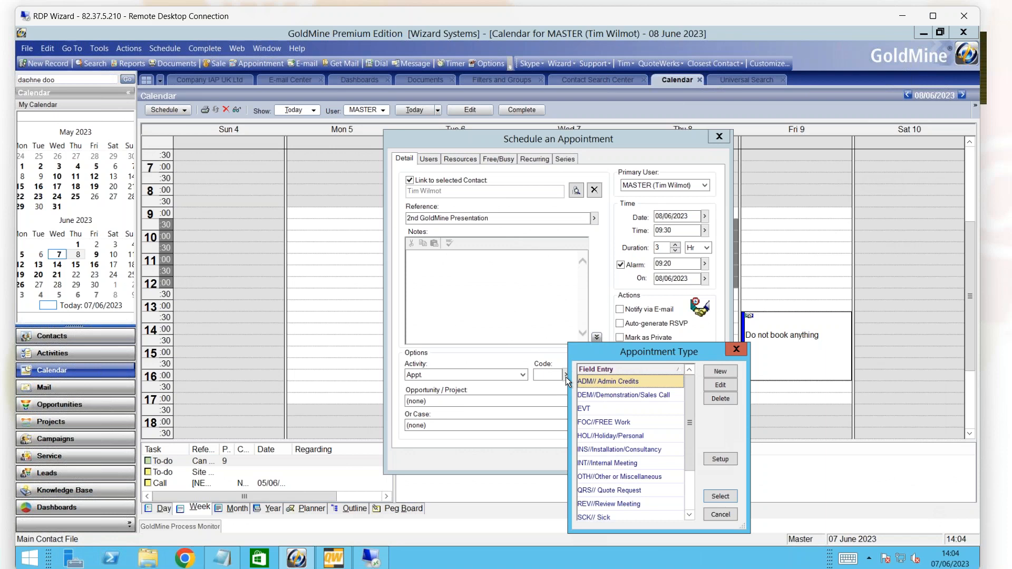
double_click(621, 386)
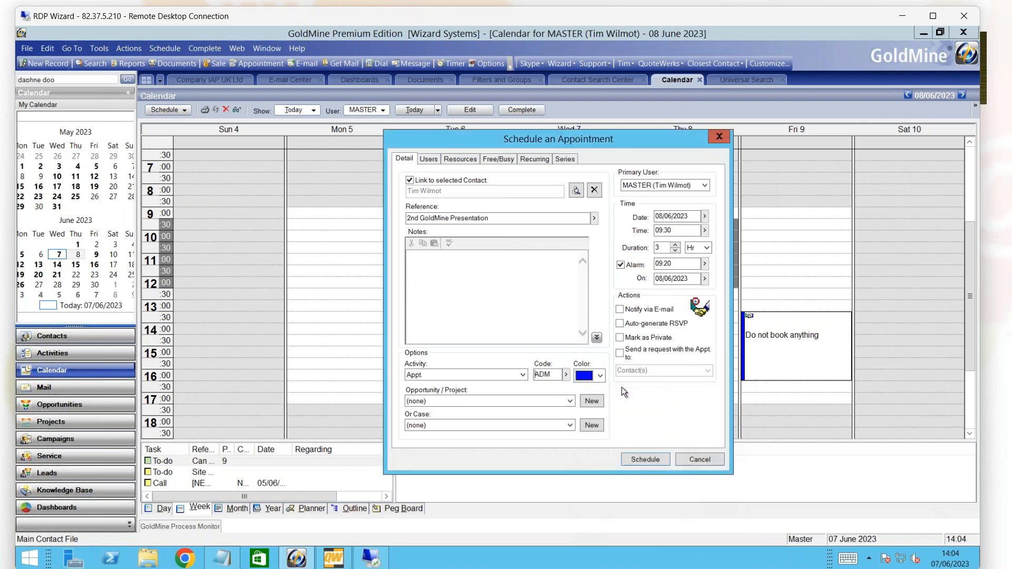
click(642, 459)
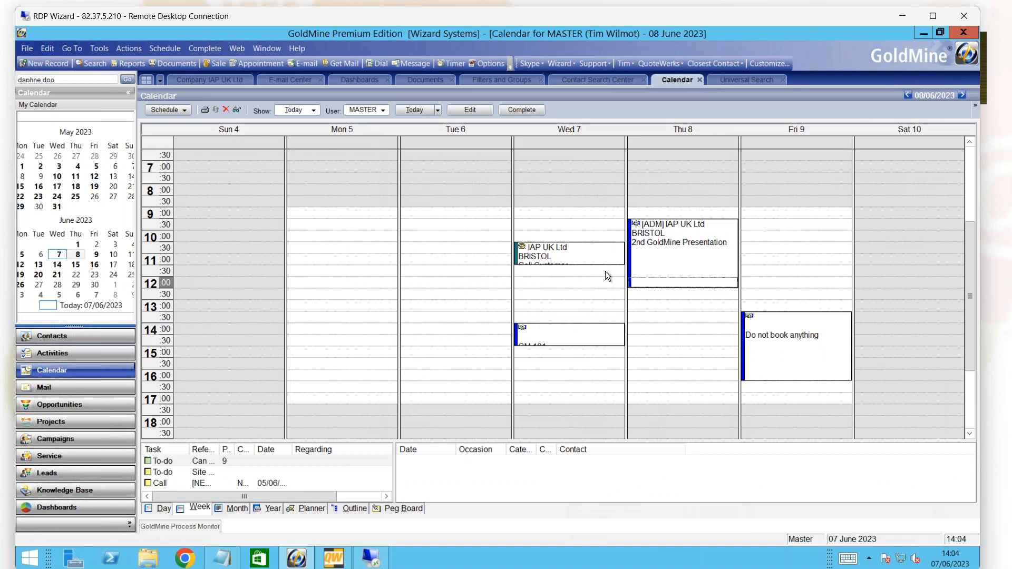
Step: Review which scheduled and completed activity types are selected for display in the calendar, and discard the dialog
right_click(492, 280)
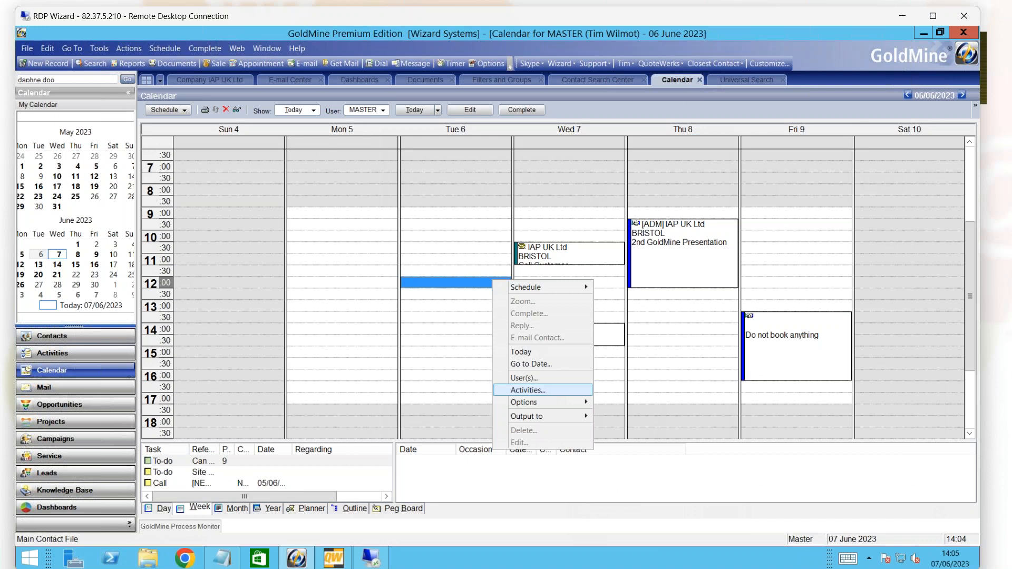
click(546, 392)
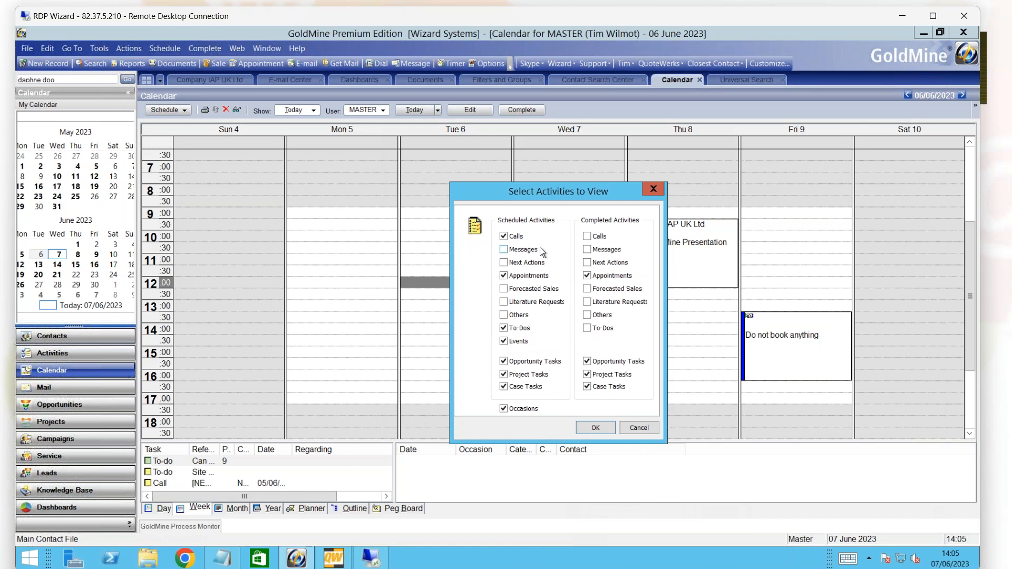
click(639, 432)
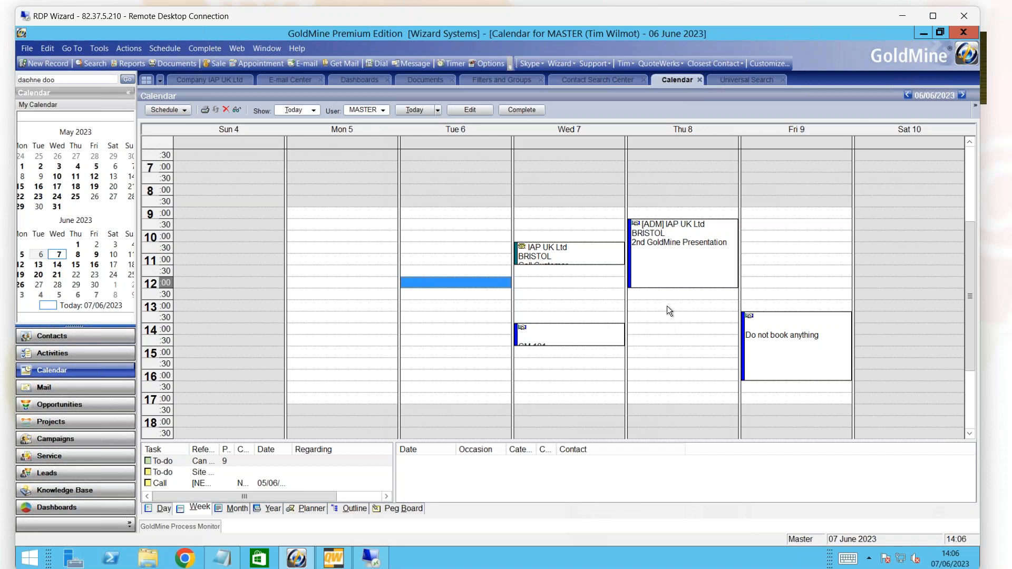
Step: Schedule a 4-hour appointment on Thursday 8 June at 13:00, not linked to the contact, with the code HOL (Holiday/Personal)
drag(666, 306, 657, 384)
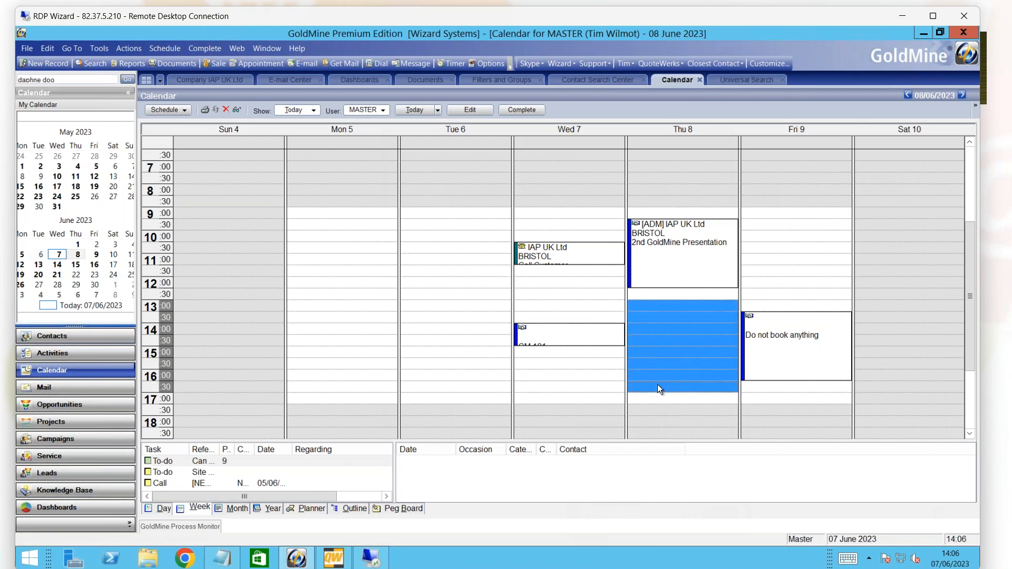
double_click(657, 387)
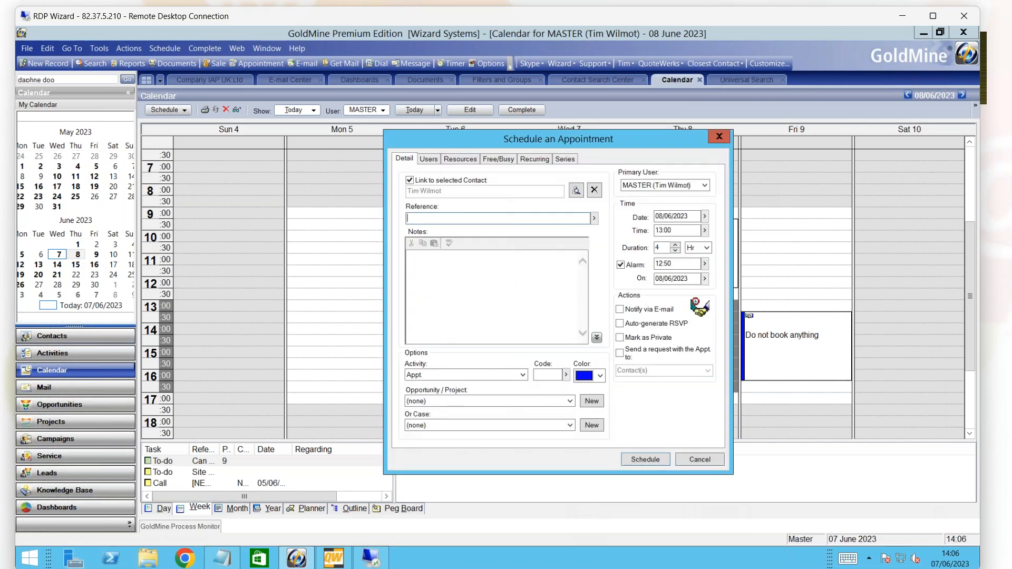
click(410, 180)
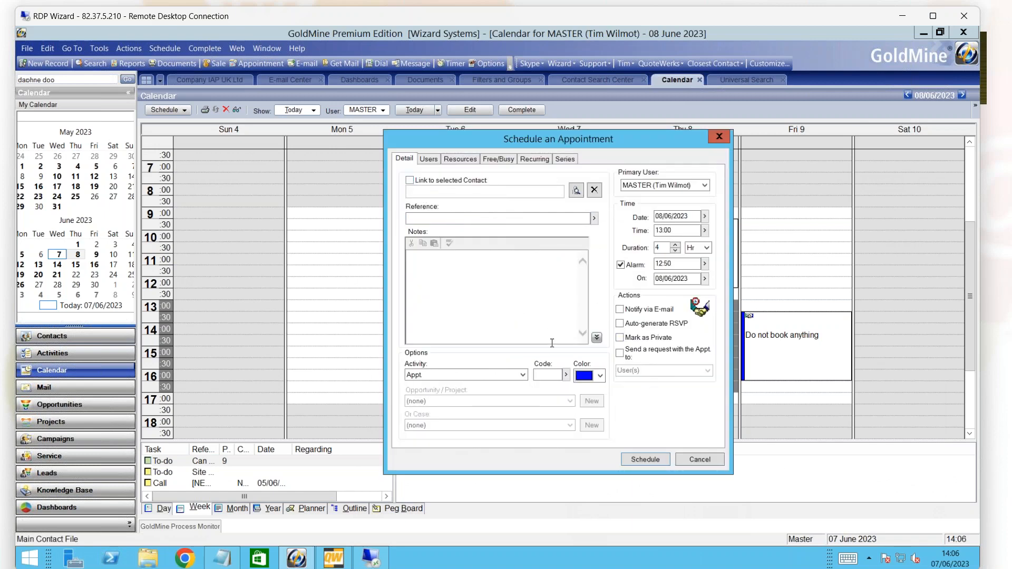
click(565, 374)
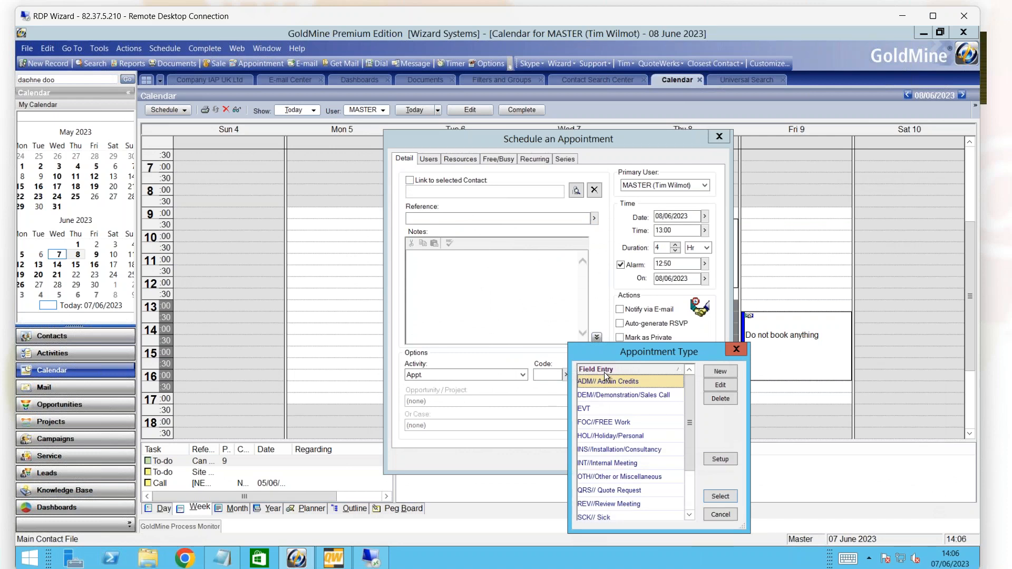
click(601, 437)
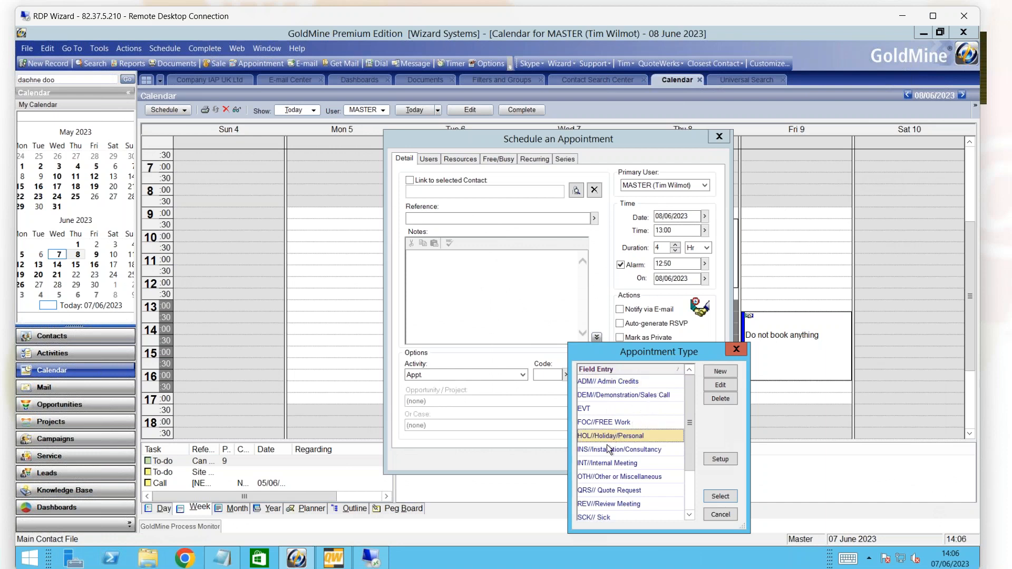
click(721, 496)
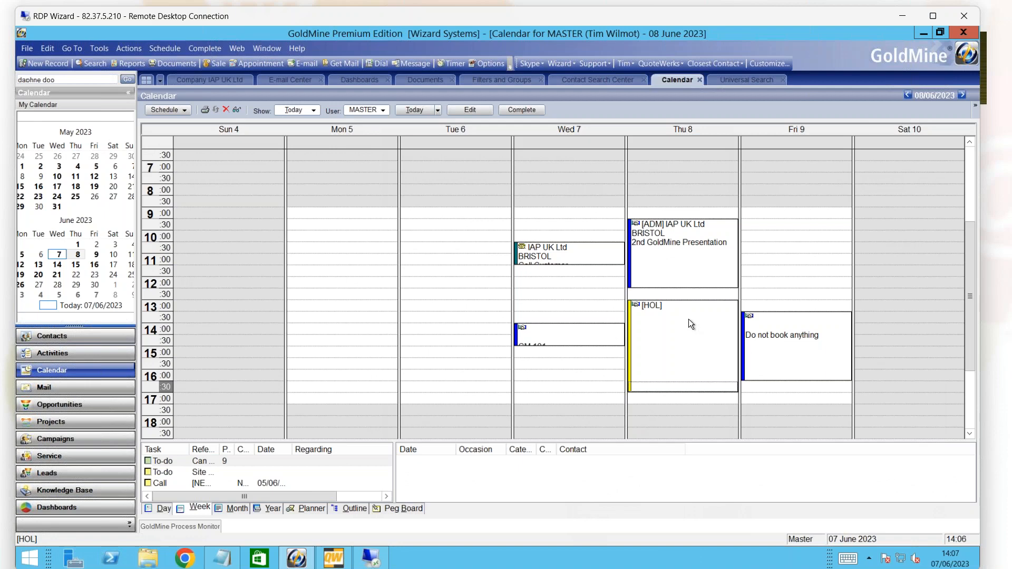
Step: Switch to Lookup.ini in Notepad, examine the A-HOL and C entries in its [CalclrCode] section, and close the file
mouse_move(224, 565)
click(278, 498)
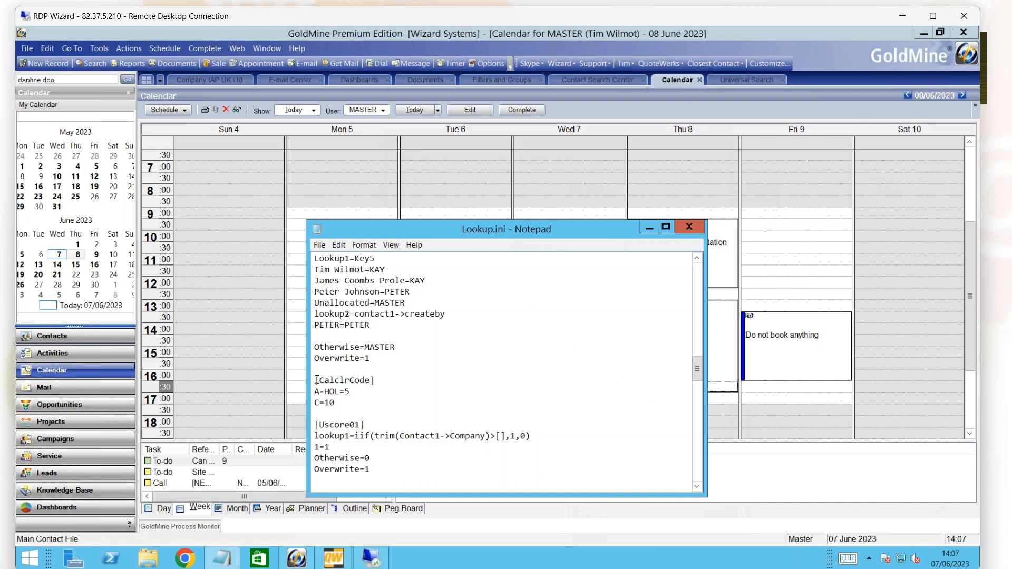
drag(316, 380, 376, 381)
click(381, 388)
drag(349, 391, 315, 393)
click(345, 396)
drag(342, 404, 313, 403)
click(346, 403)
click(689, 228)
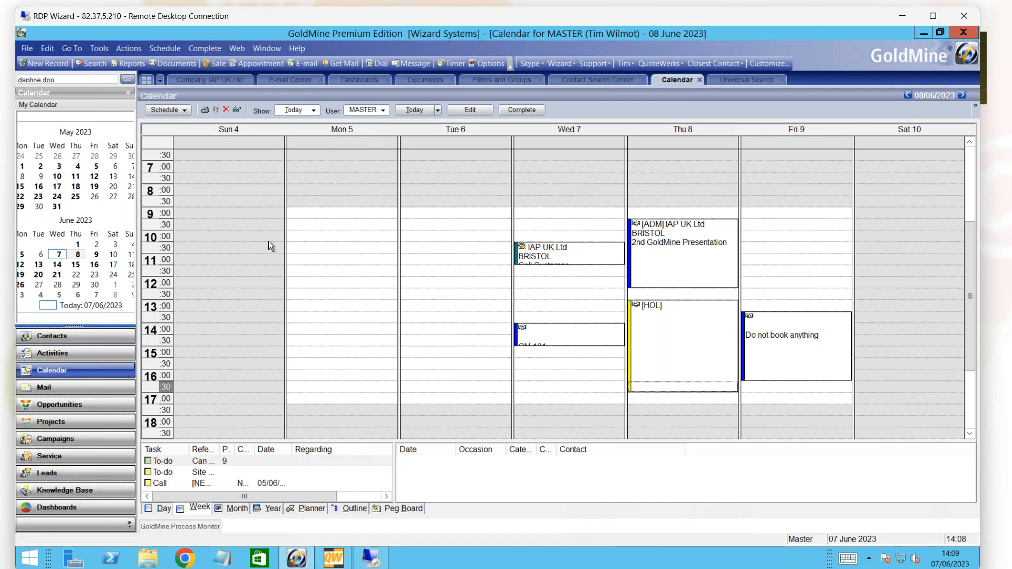
Step: Examine the calendar settings and the xBase expressions for scheduled and completed activity details, leaving the options without saving
right_click(409, 236)
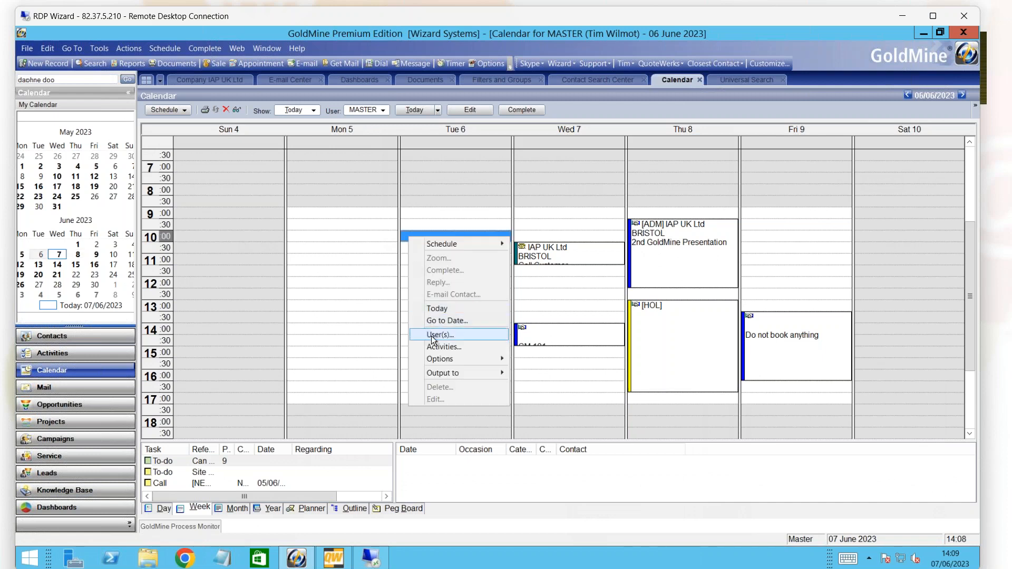
mouse_move(440, 363)
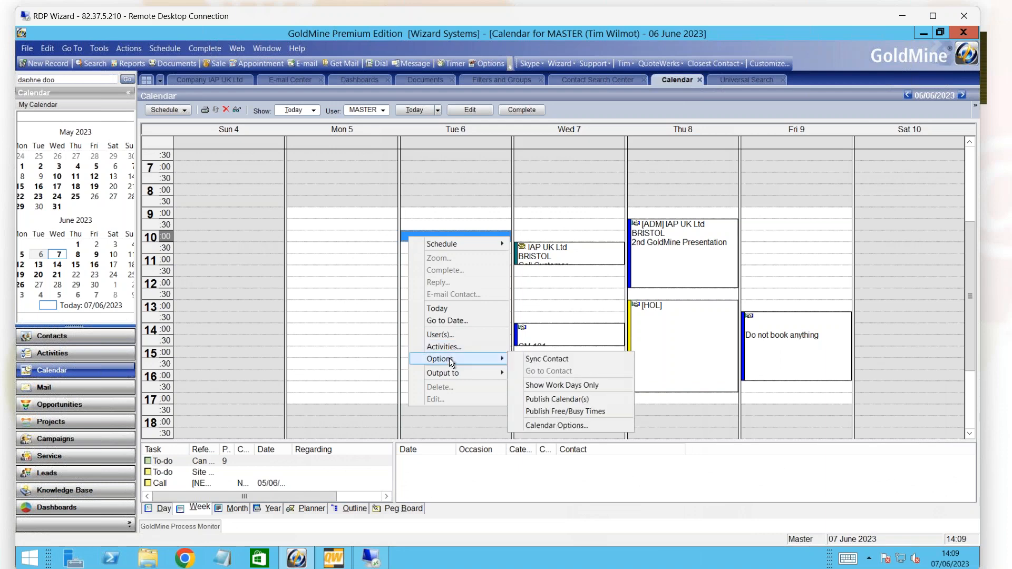
click(556, 426)
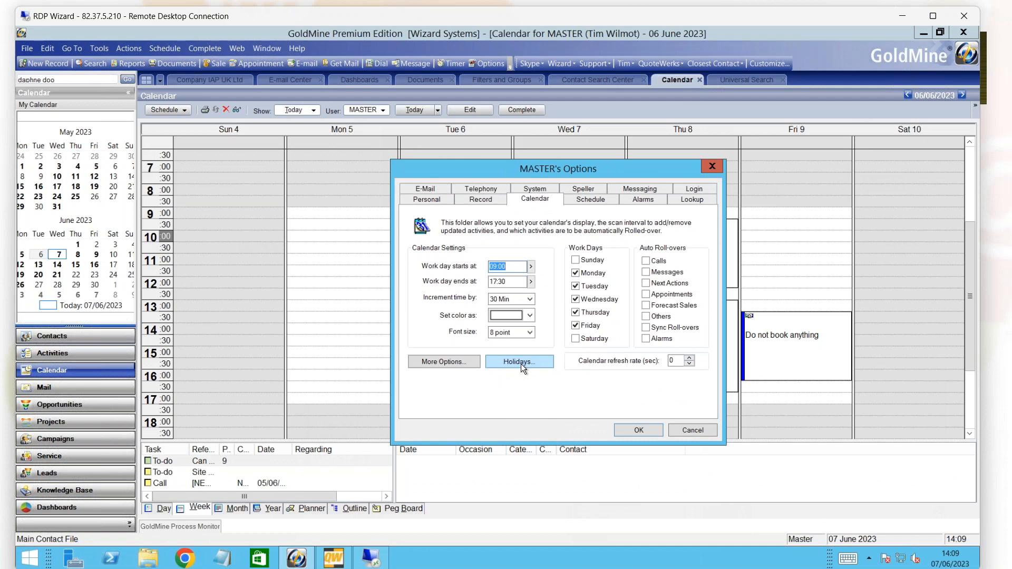
click(444, 362)
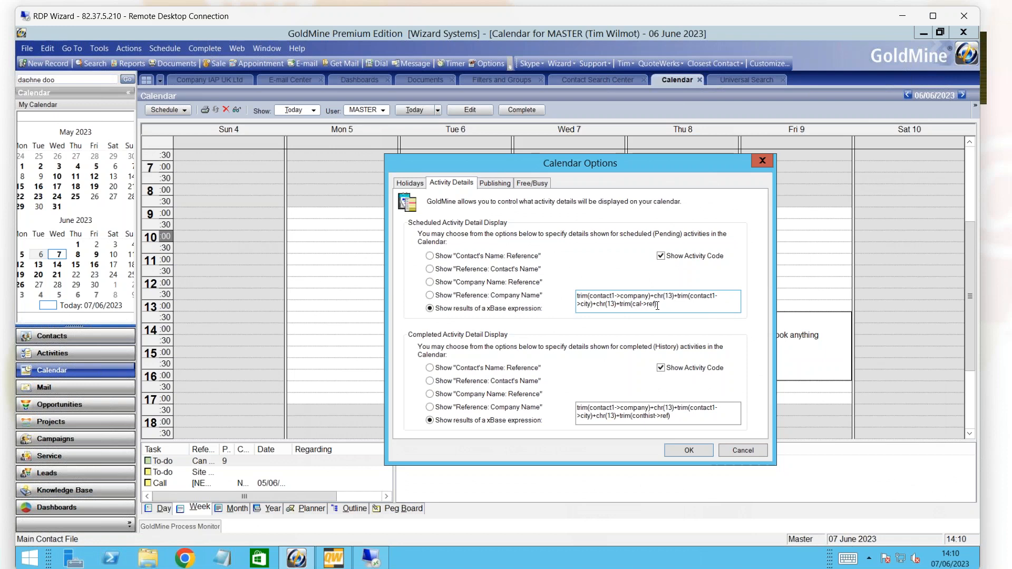
click(665, 411)
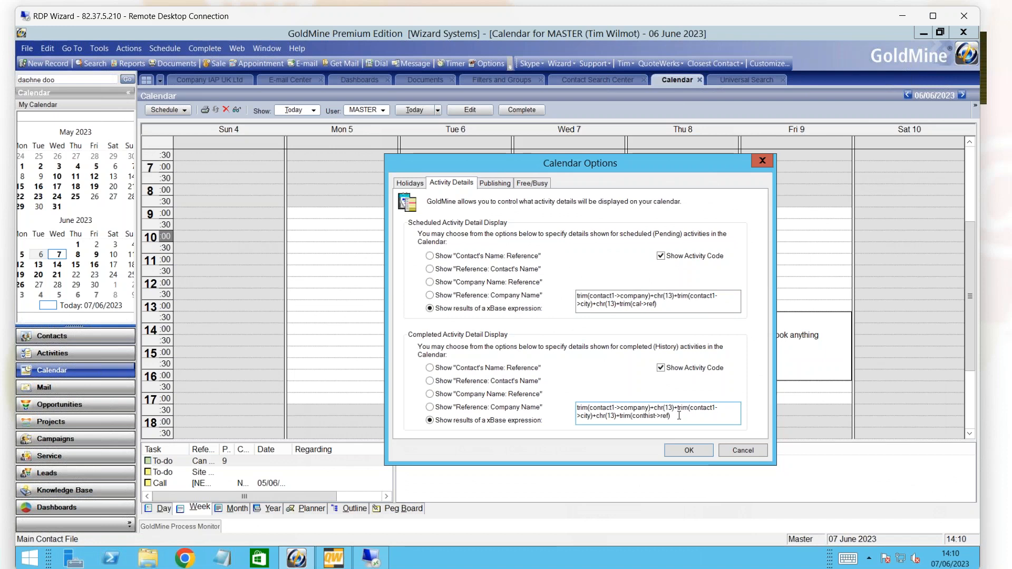
click(740, 449)
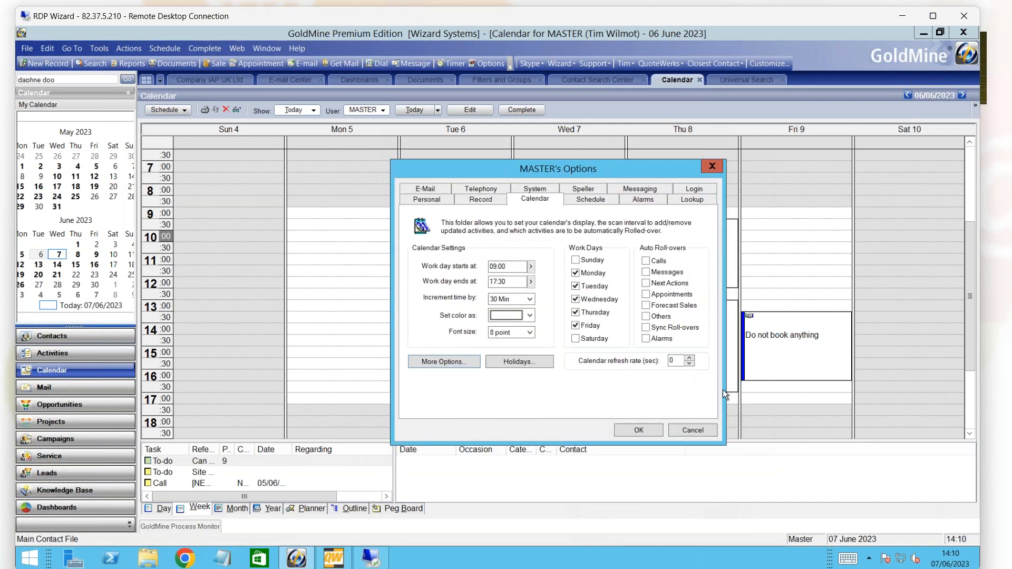
click(697, 430)
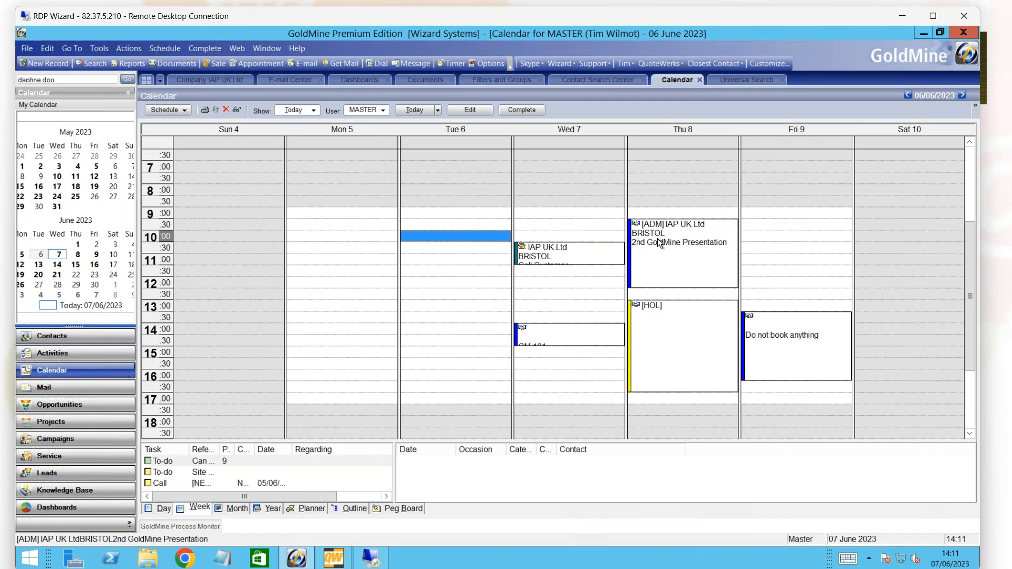
Step: Review the Publishing and Free/Busy settings in the additional calendar options, leaving them without saving
right_click(591, 287)
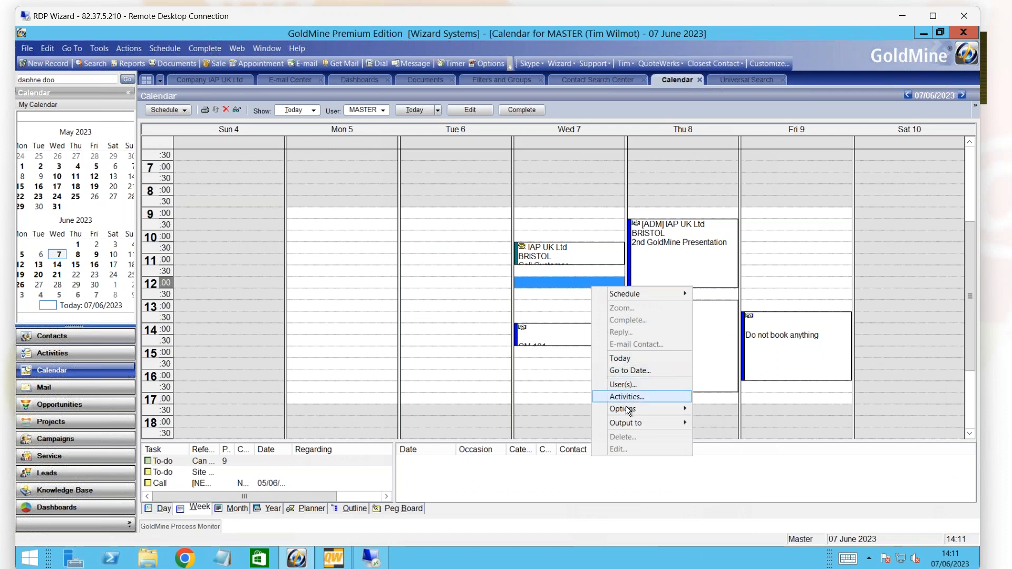
mouse_move(627, 412)
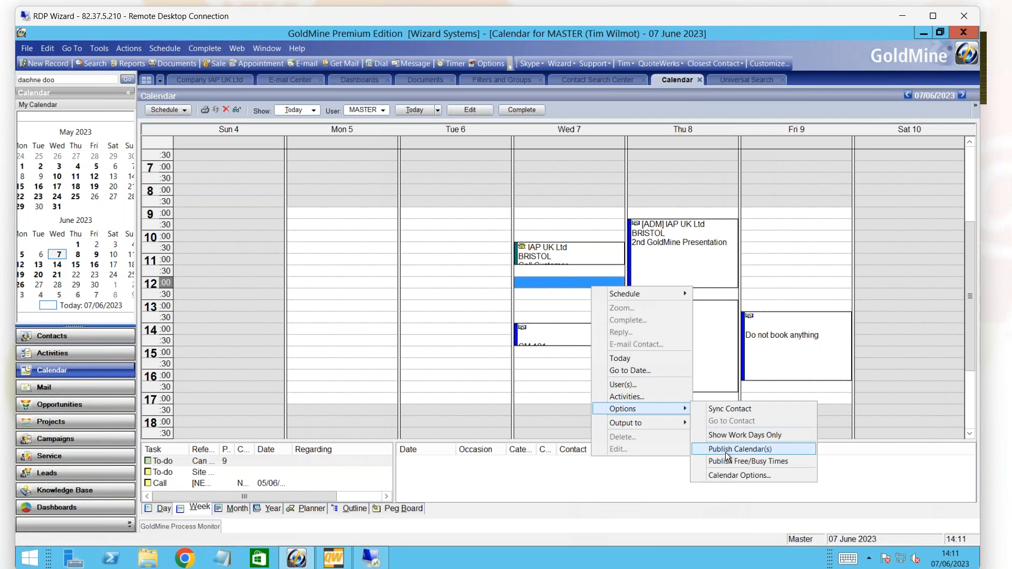
click(729, 472)
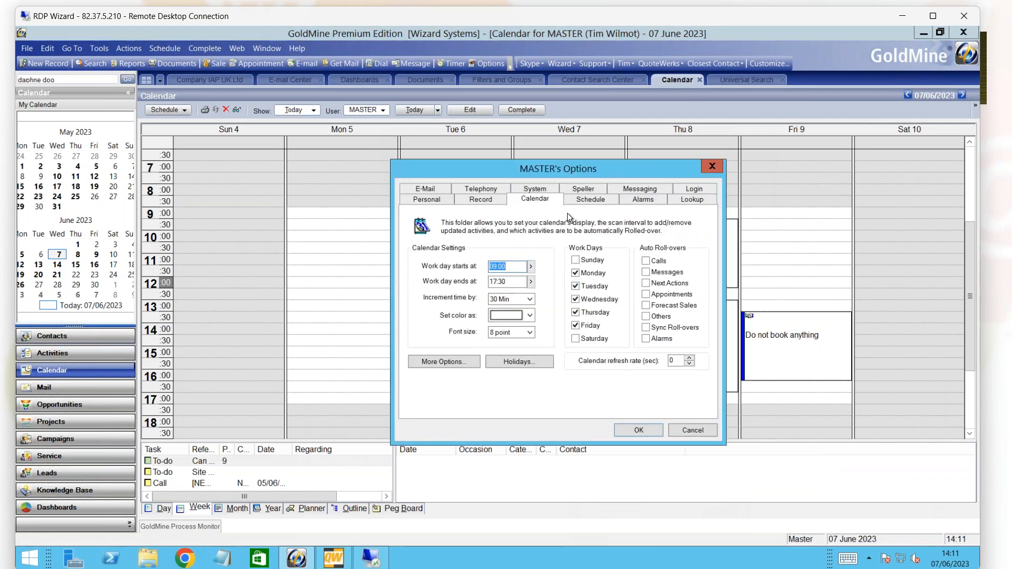
click(461, 362)
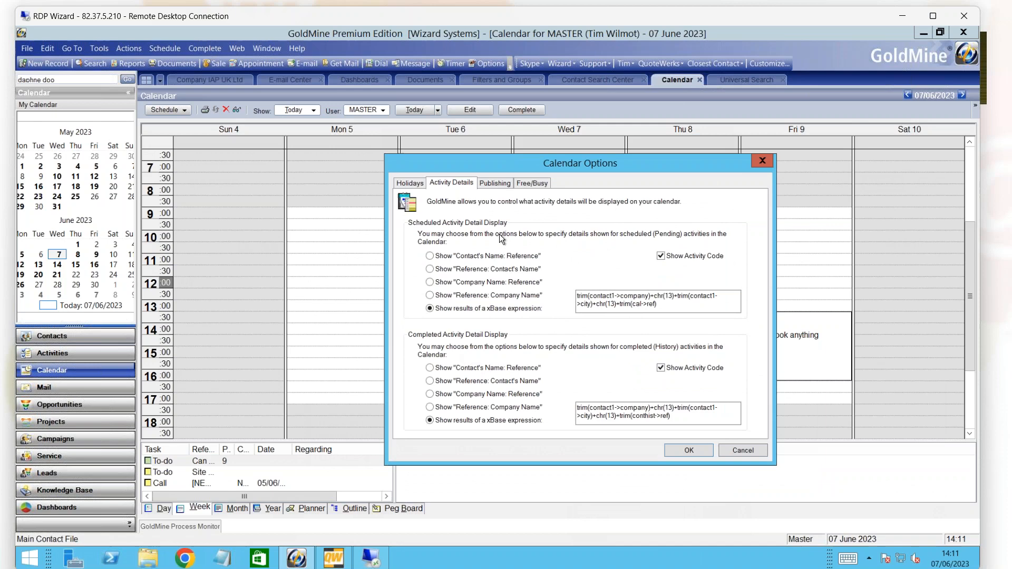
click(495, 185)
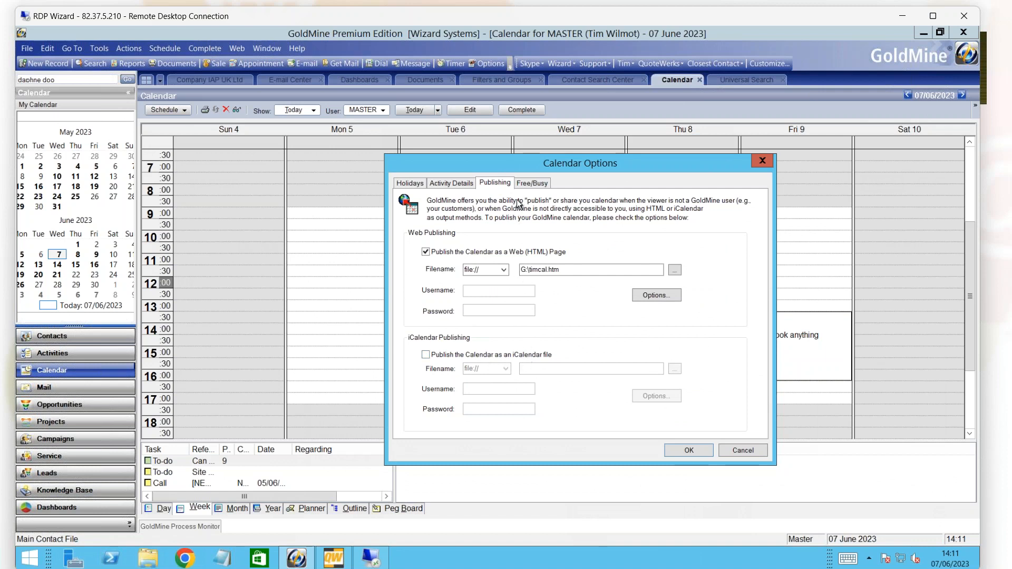
click(531, 184)
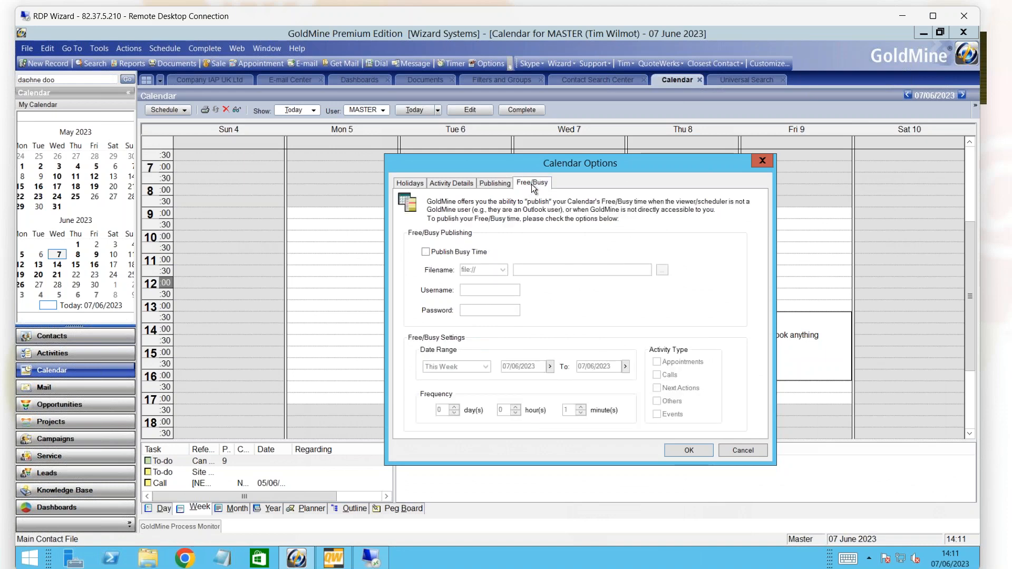
click(501, 186)
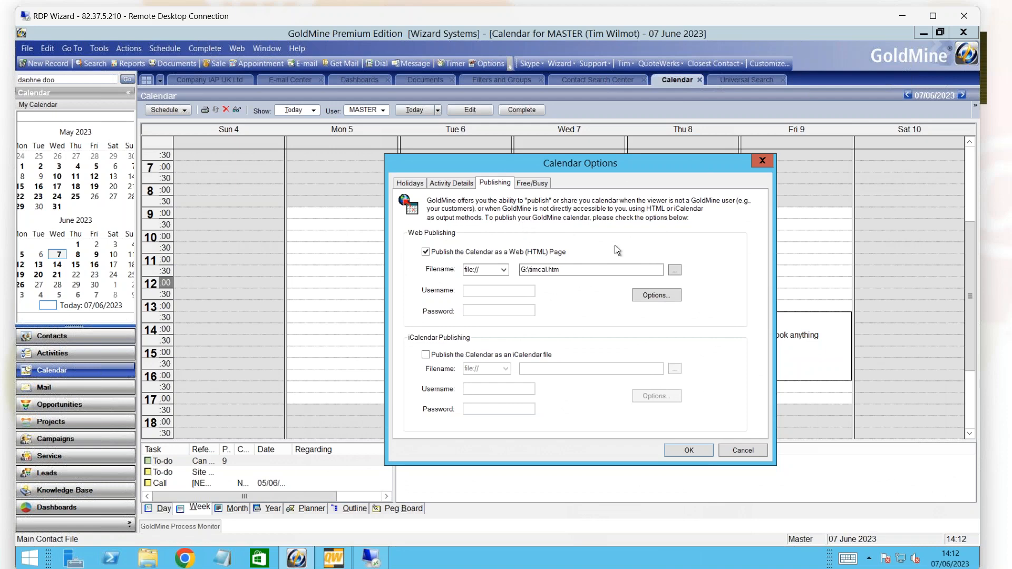
click(740, 451)
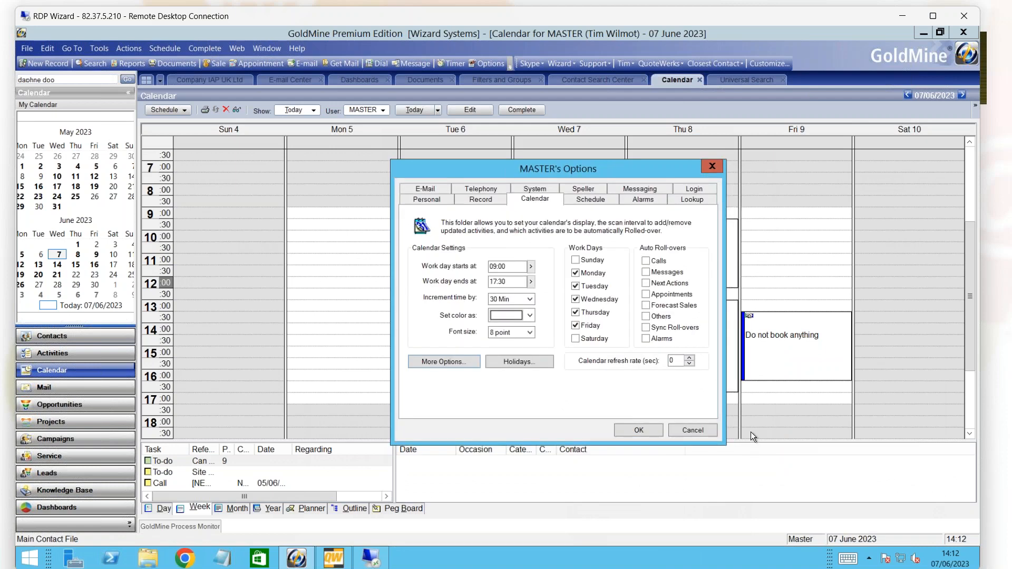
click(703, 429)
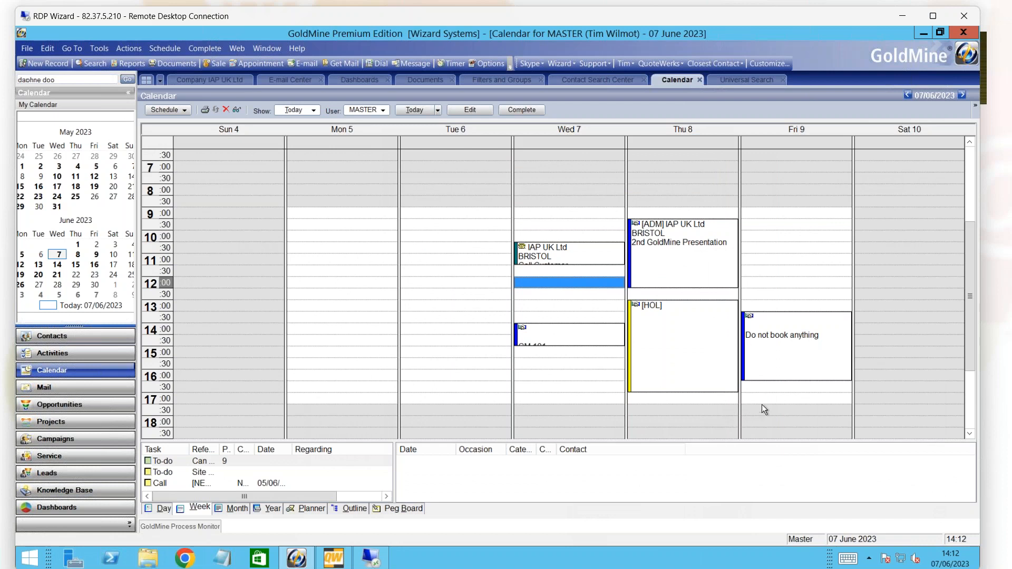